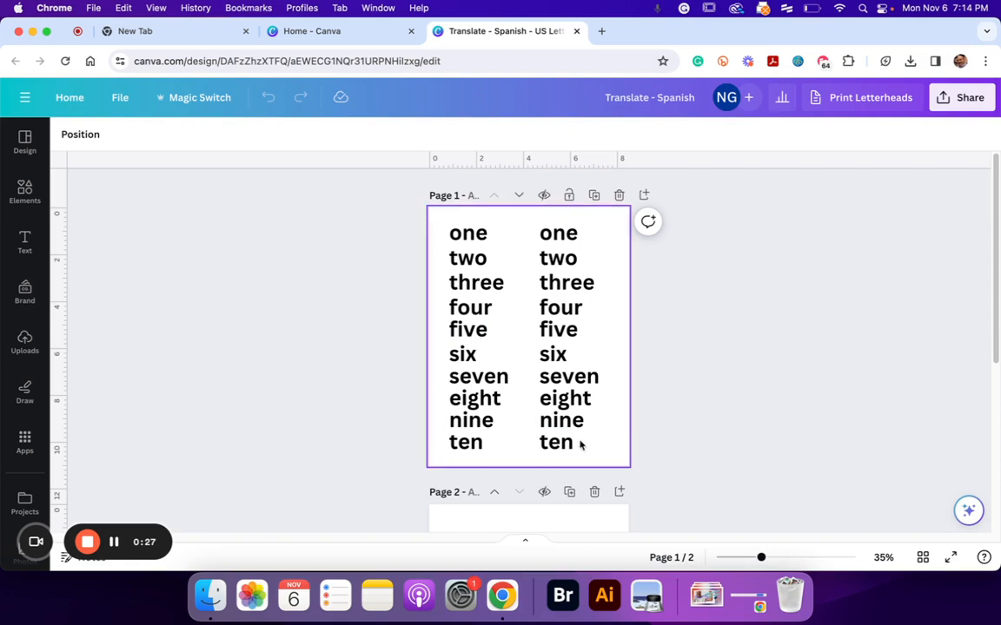
click(566, 443)
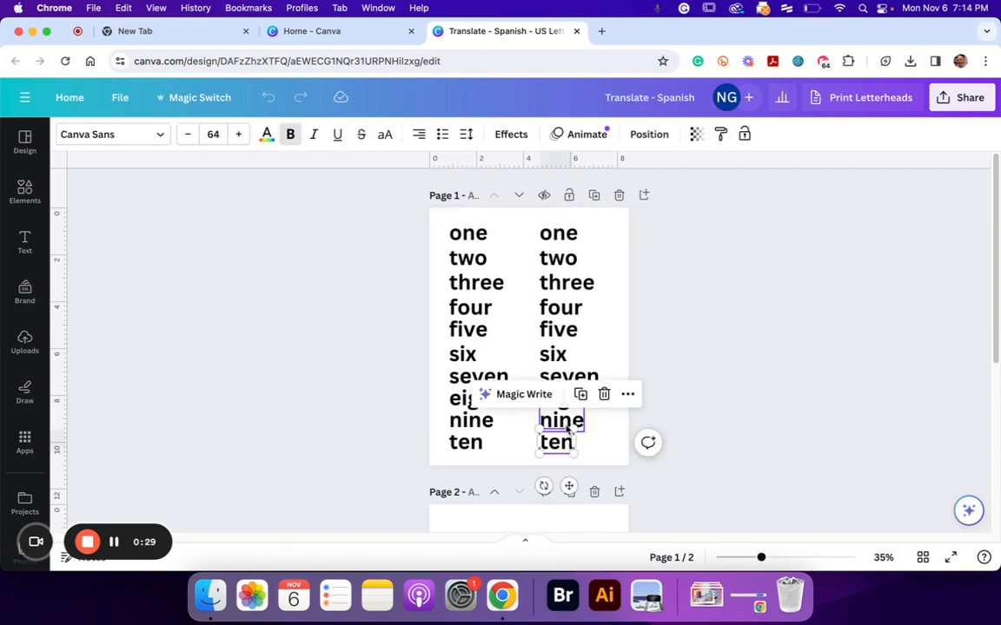
shift+click(565, 422)
shift+click(569, 396)
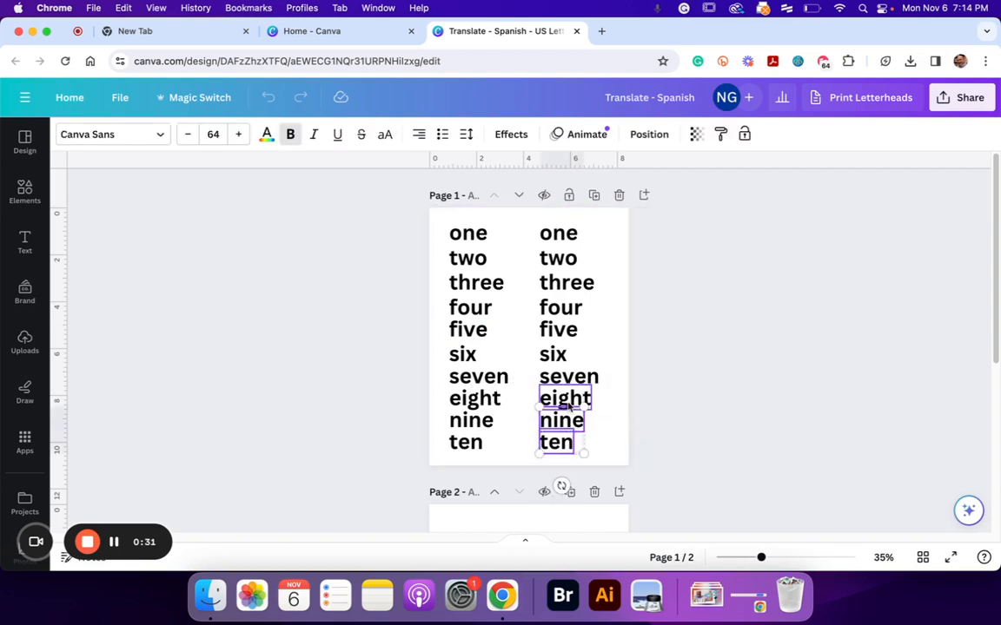
shift+click(569, 376)
shift+click(553, 353)
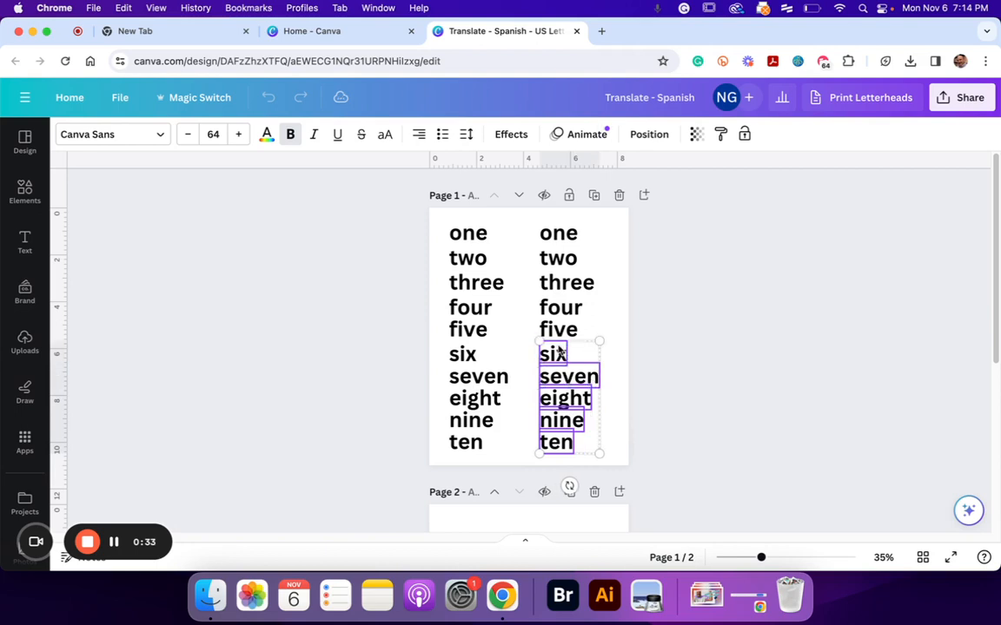
shift+click(562, 330)
shift+click(561, 308)
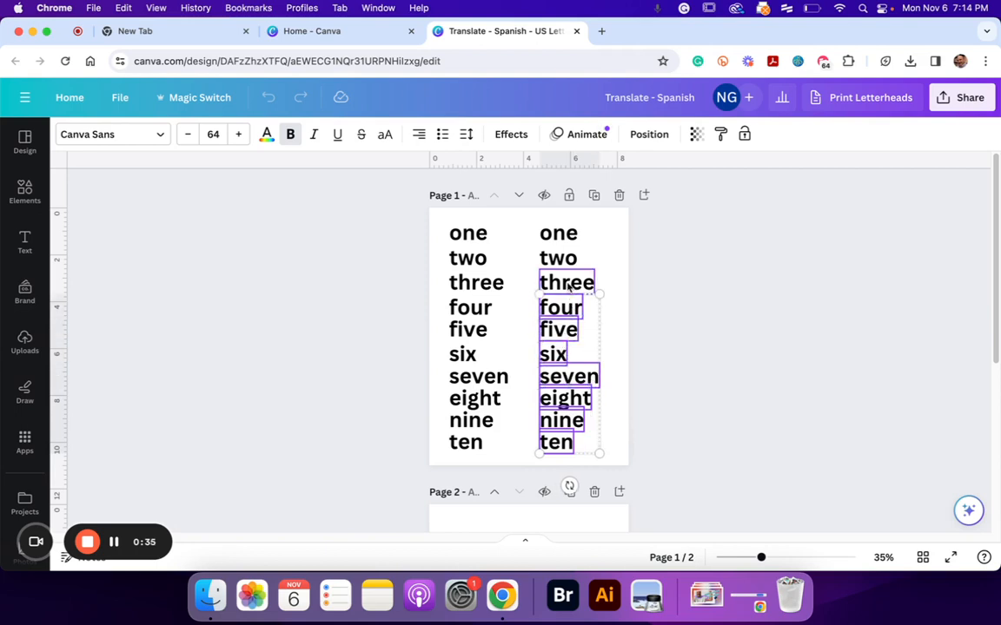
shift+click(569, 284)
shift+click(563, 259)
shift+click(563, 235)
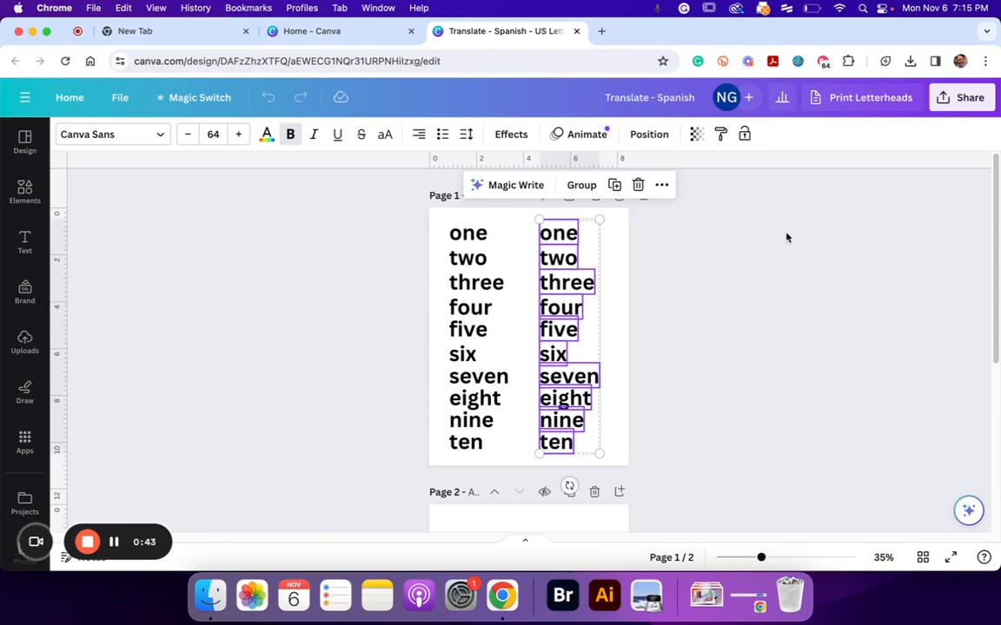
click(861, 227)
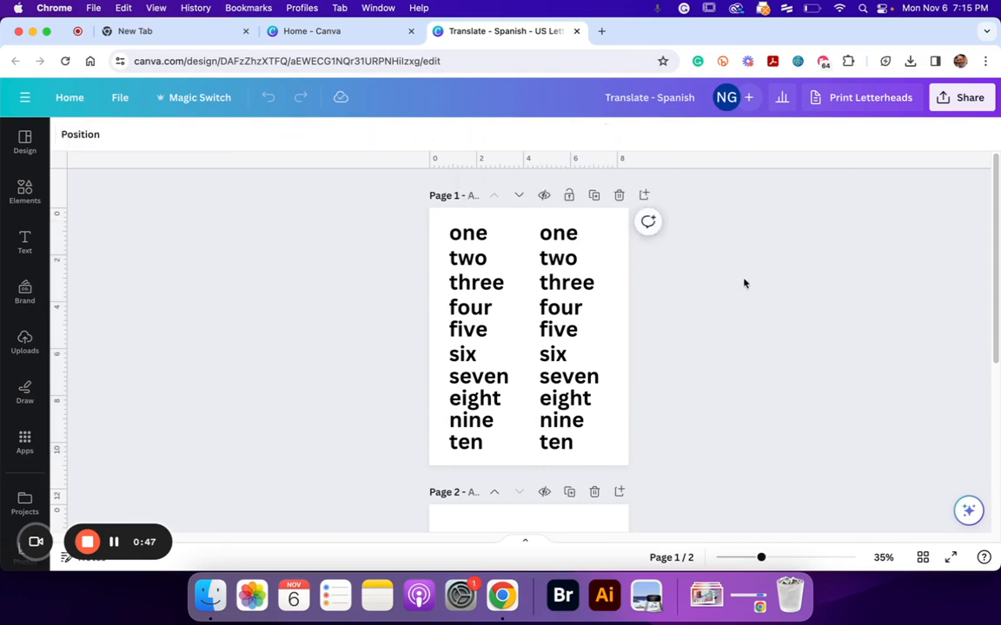
Step: Start a Scribe capture of the browser workflow
click(824, 62)
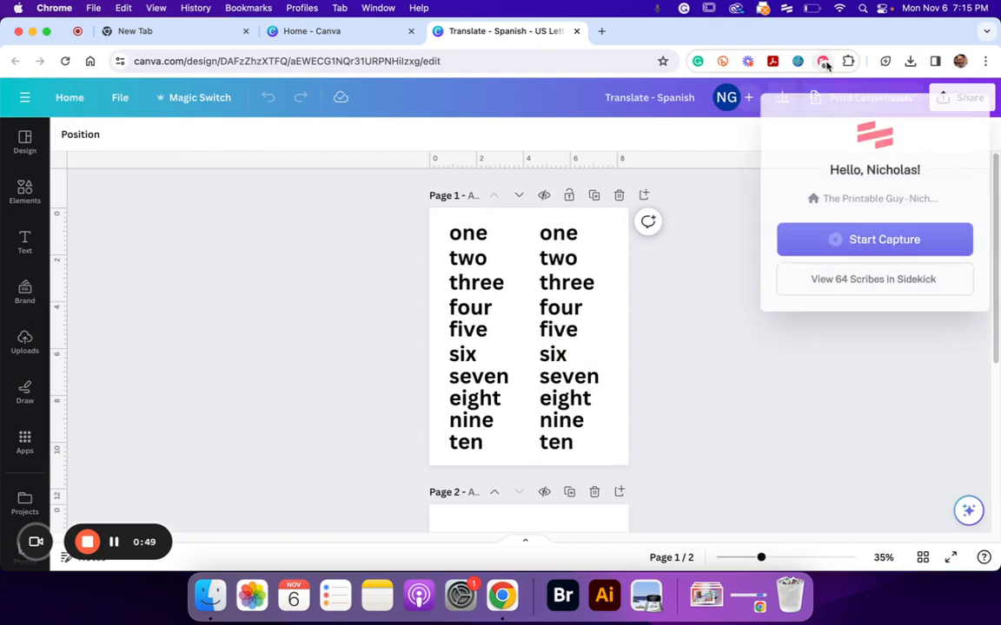
click(883, 240)
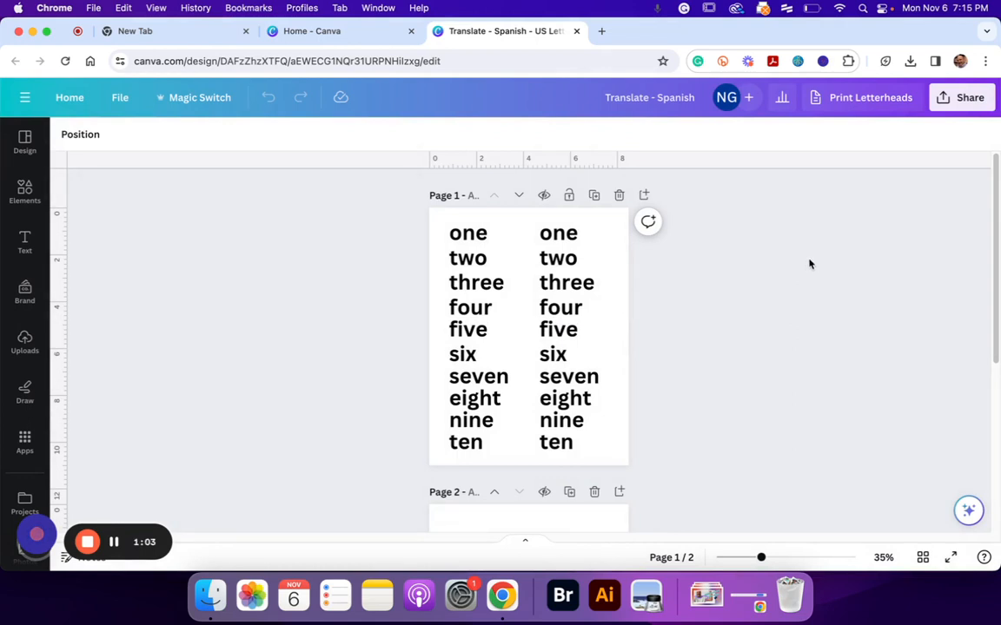
click(558, 233)
shift+click(565, 259)
click(570, 263)
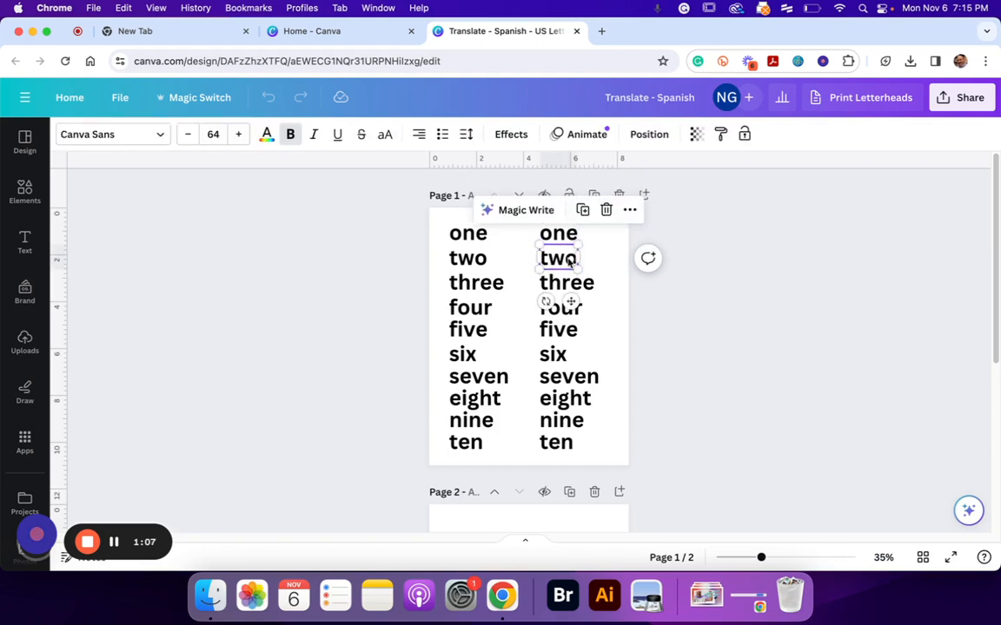
Step: Translate the second-column number words on page 1, all except "seven", into Spanish and clear the selection
click(563, 236)
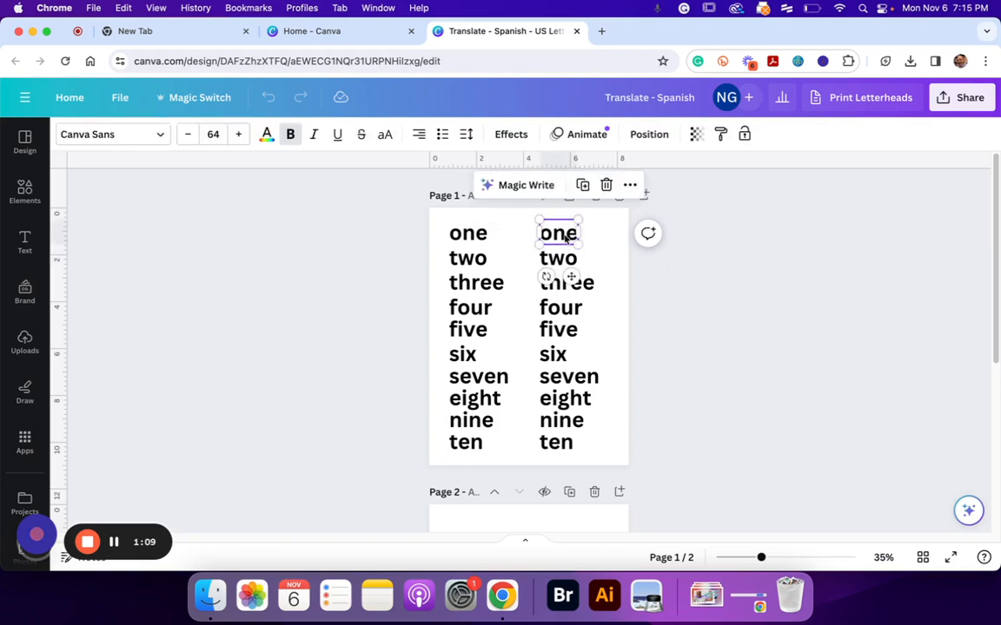
shift+click(560, 260)
shift+click(566, 284)
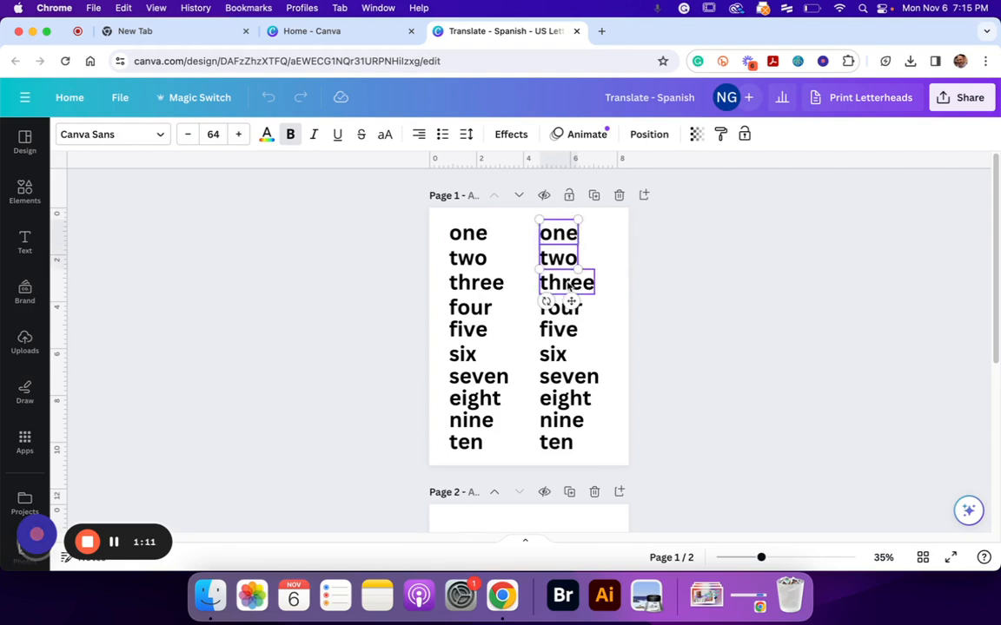
shift+click(562, 309)
shift+click(562, 332)
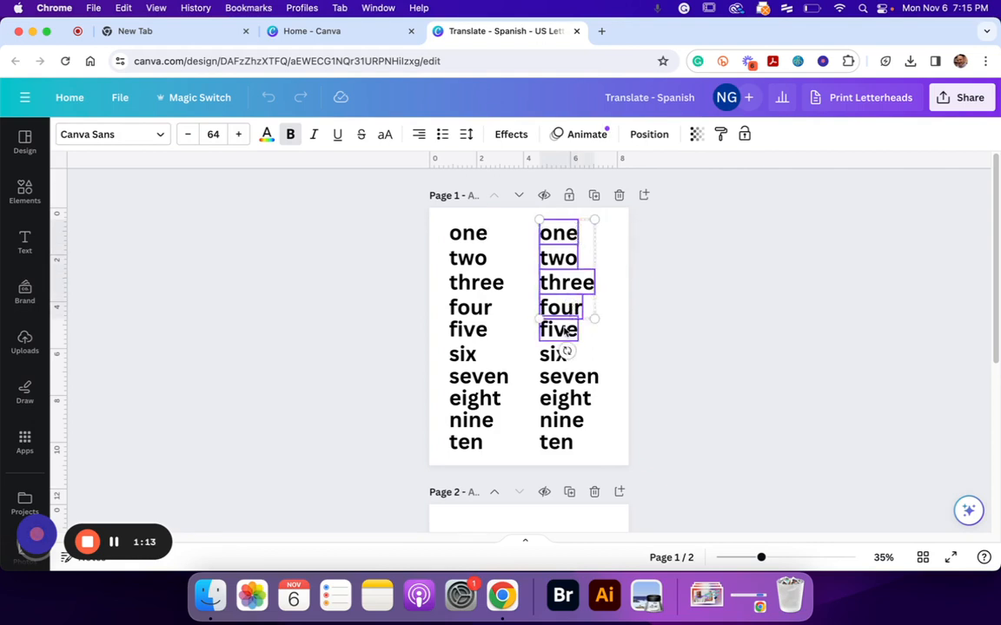
shift+click(555, 355)
shift+click(566, 377)
shift+click(569, 399)
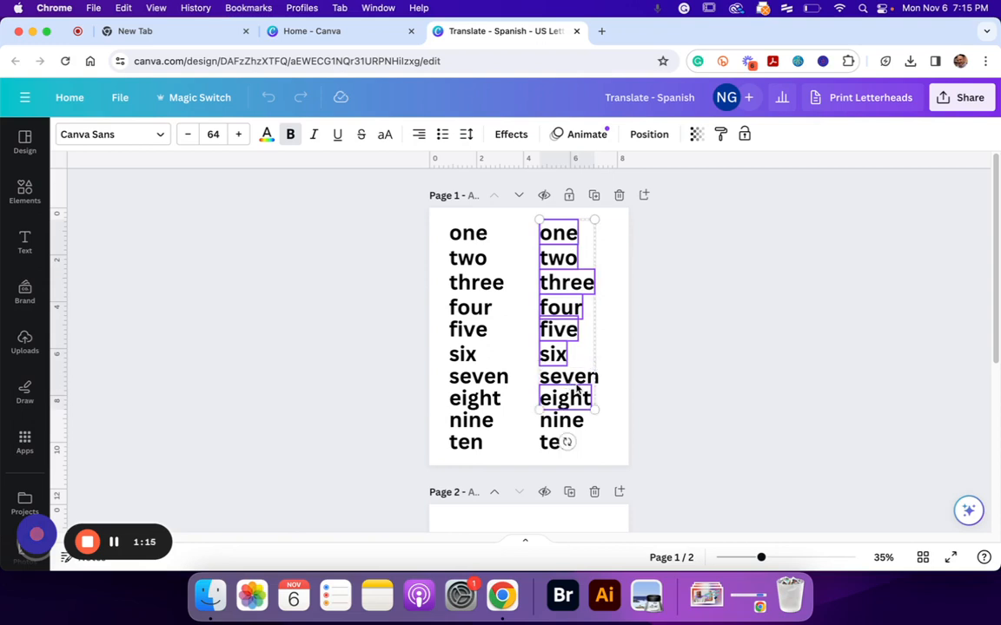
shift+click(571, 412)
shift+click(565, 434)
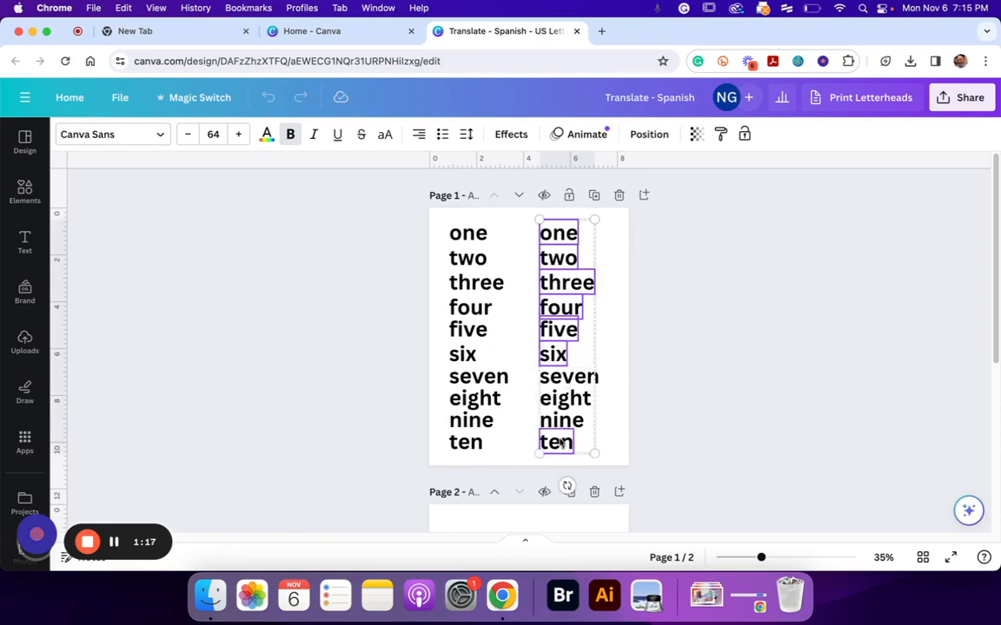
shift+click(556, 425)
shift+click(553, 401)
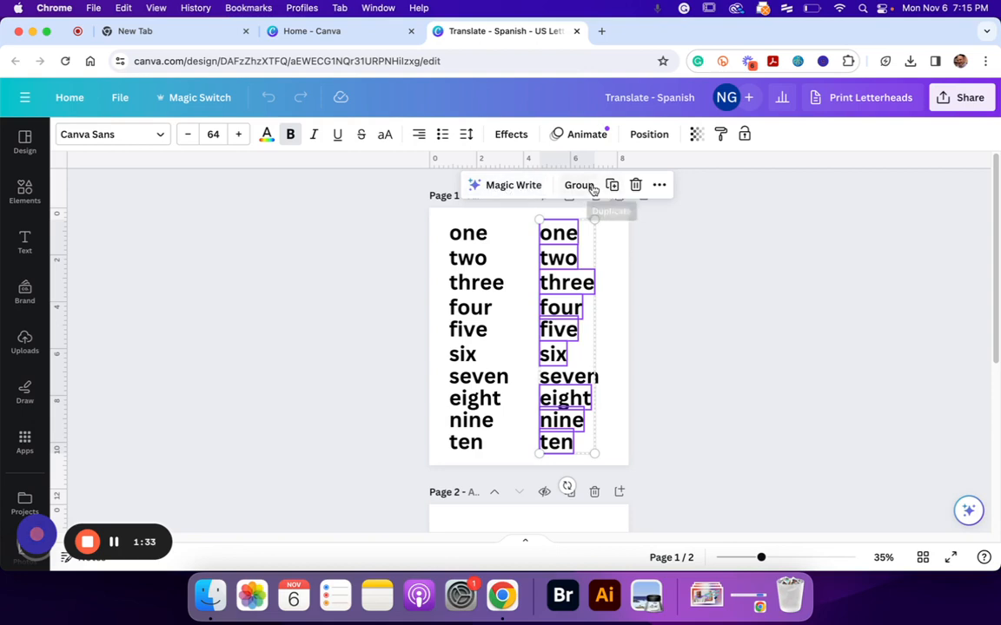
click(660, 187)
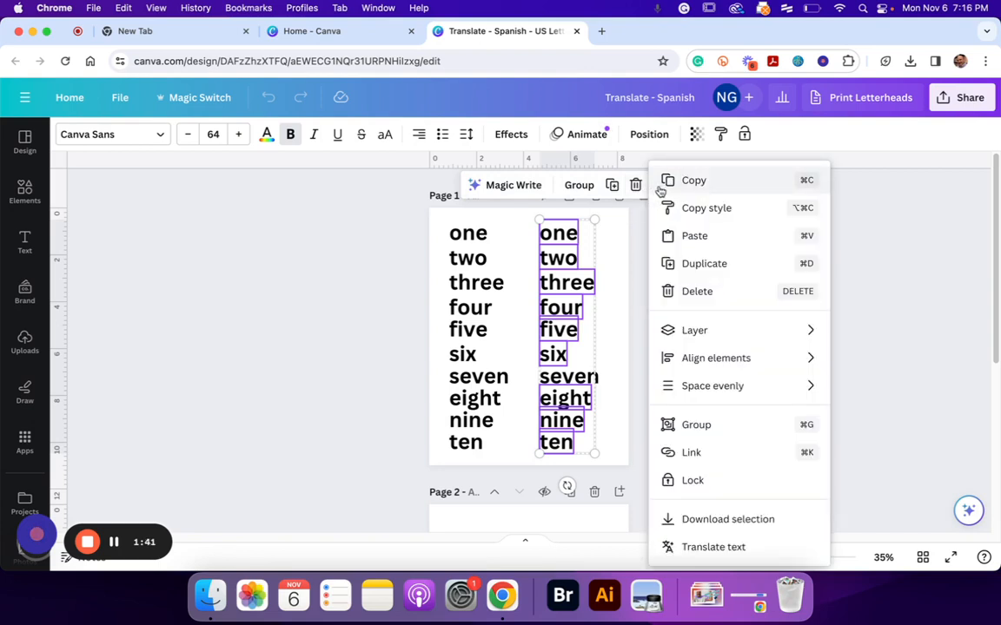
click(713, 548)
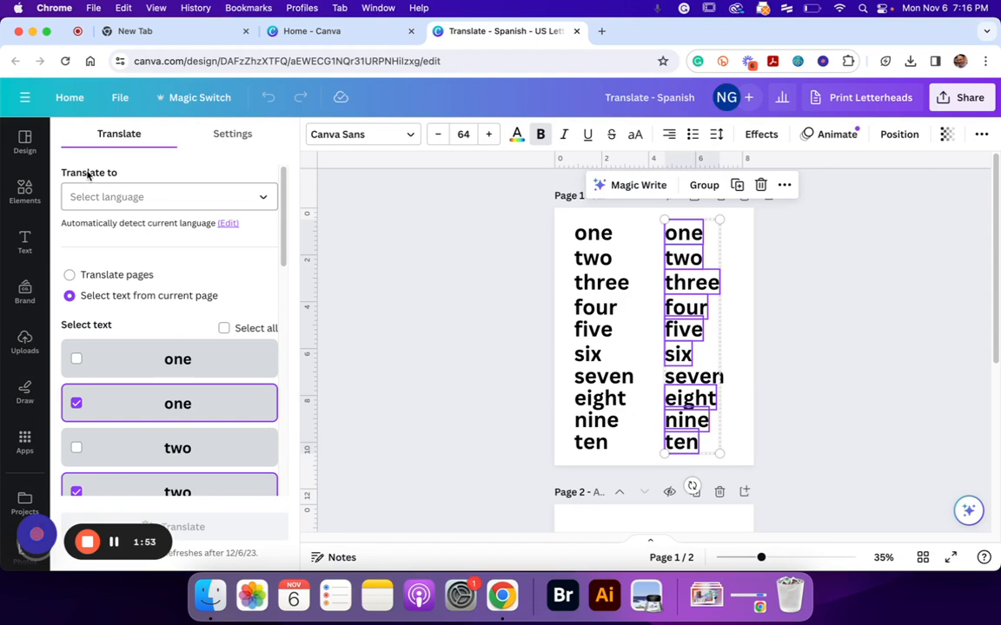
click(261, 199)
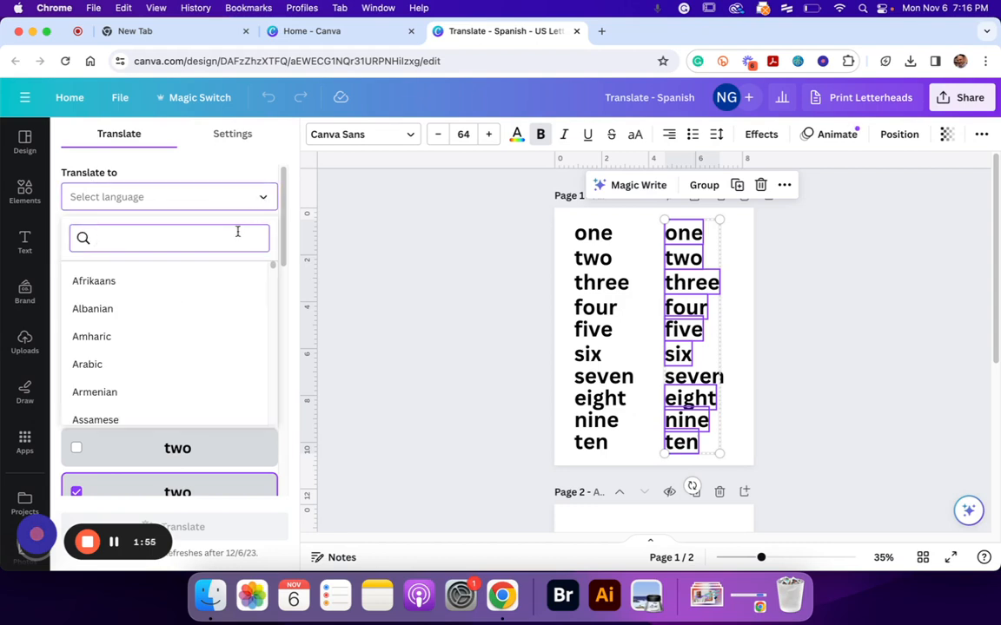
text(spanish)
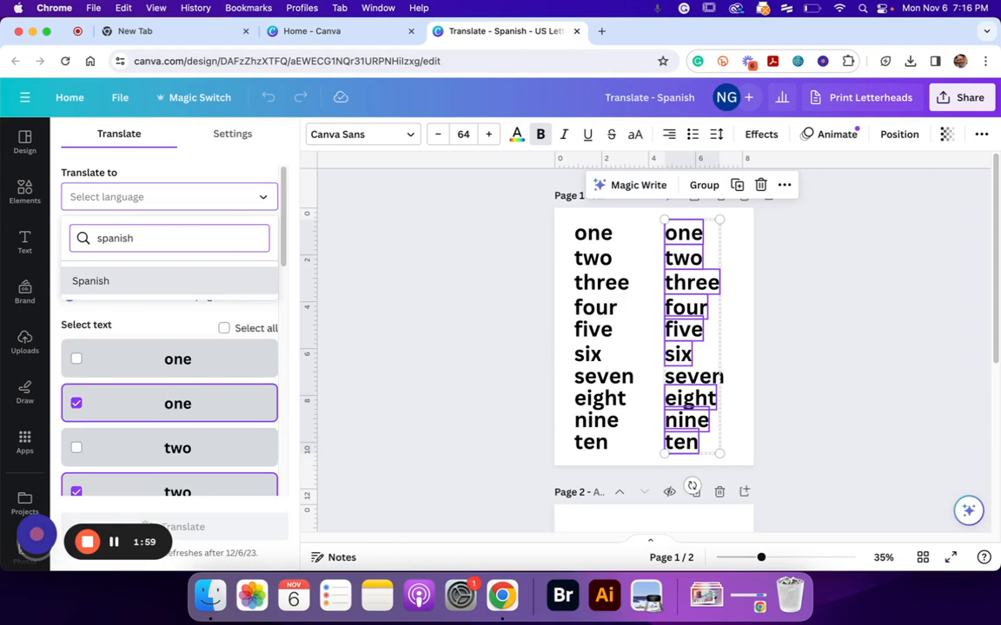
click(180, 283)
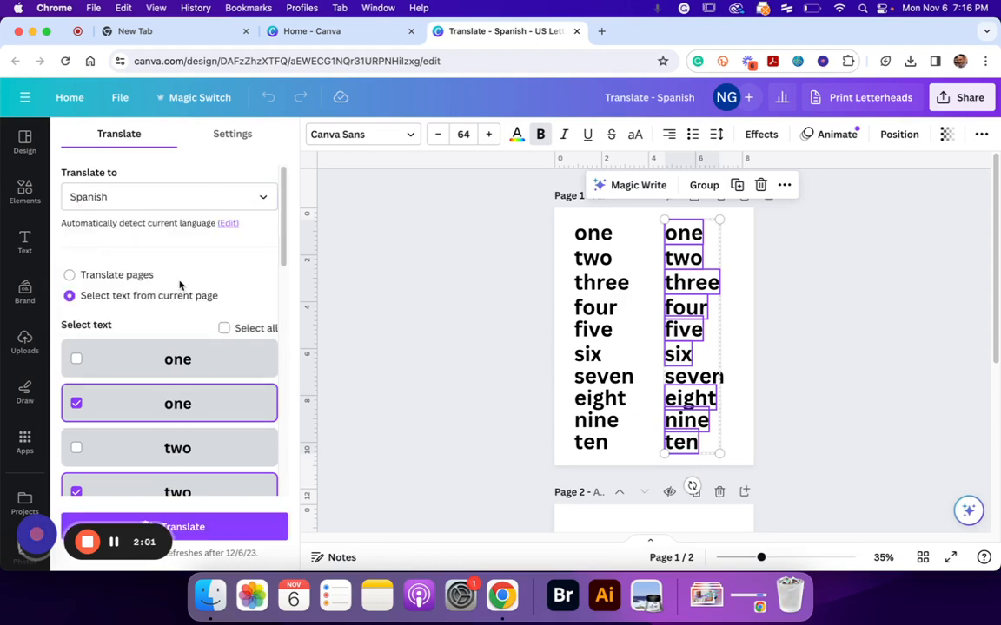
click(216, 529)
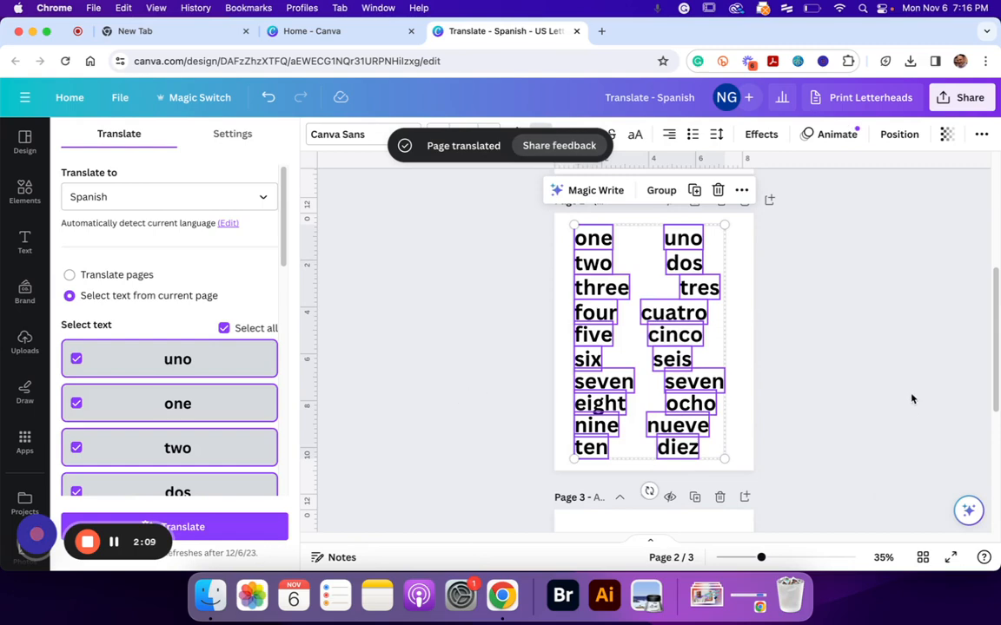
click(964, 349)
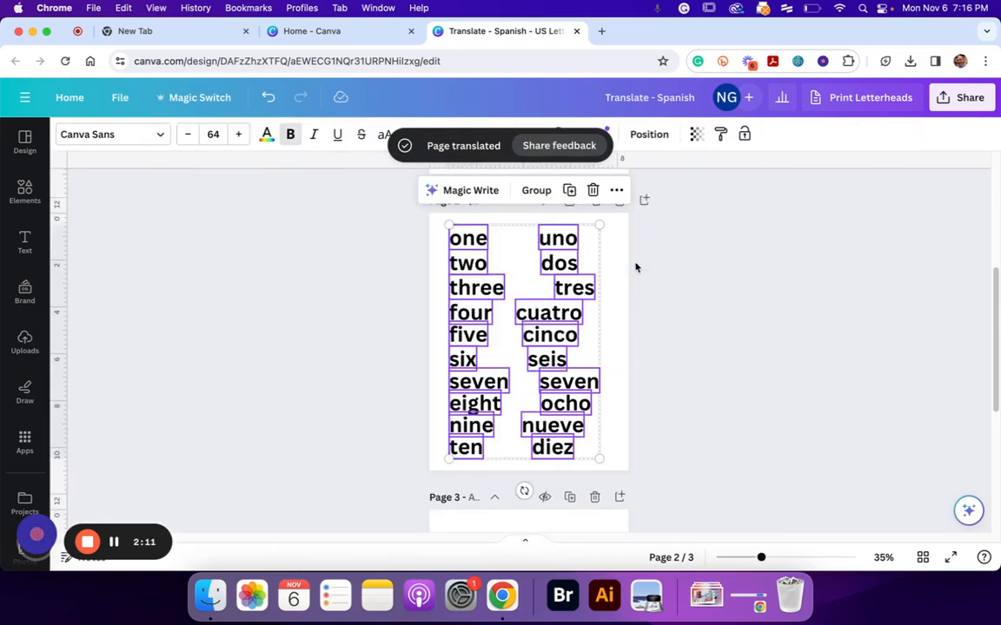
click(583, 252)
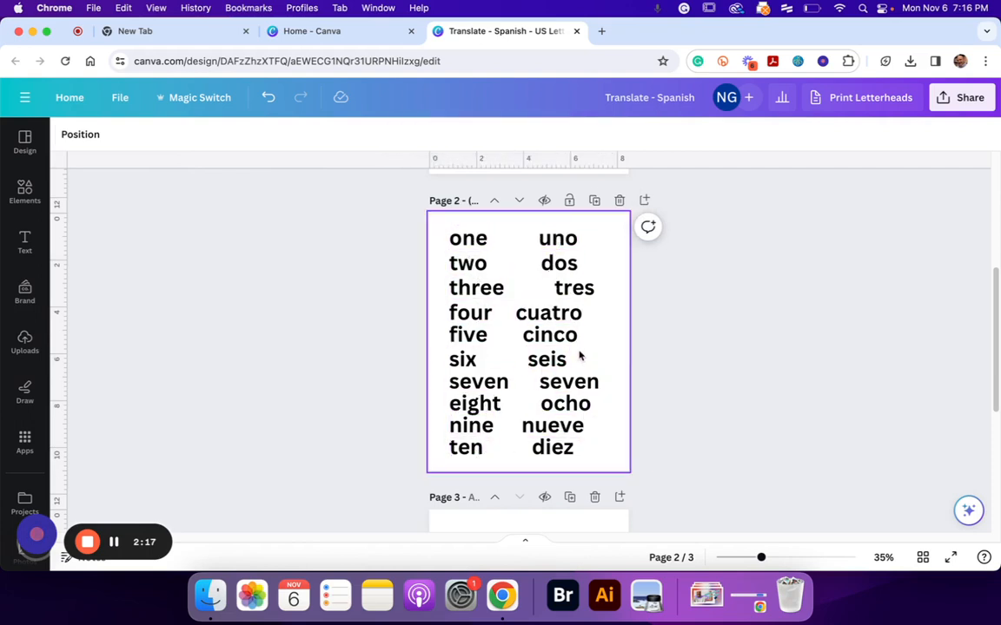
Step: Align all ten second-column words on page 2 to their left edges and shift the column slightly to the right
click(575, 239)
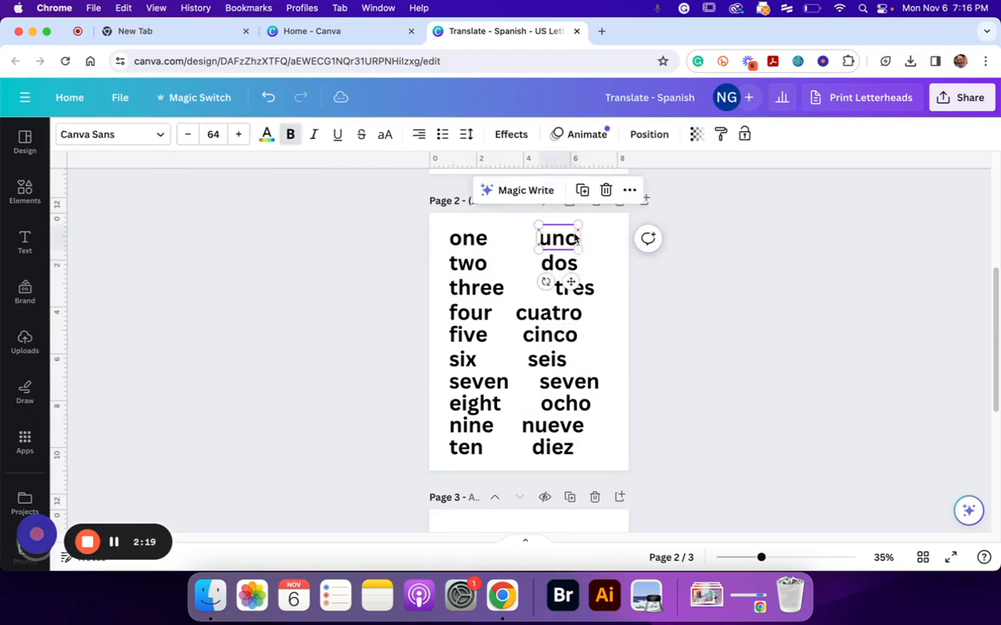
shift+click(560, 265)
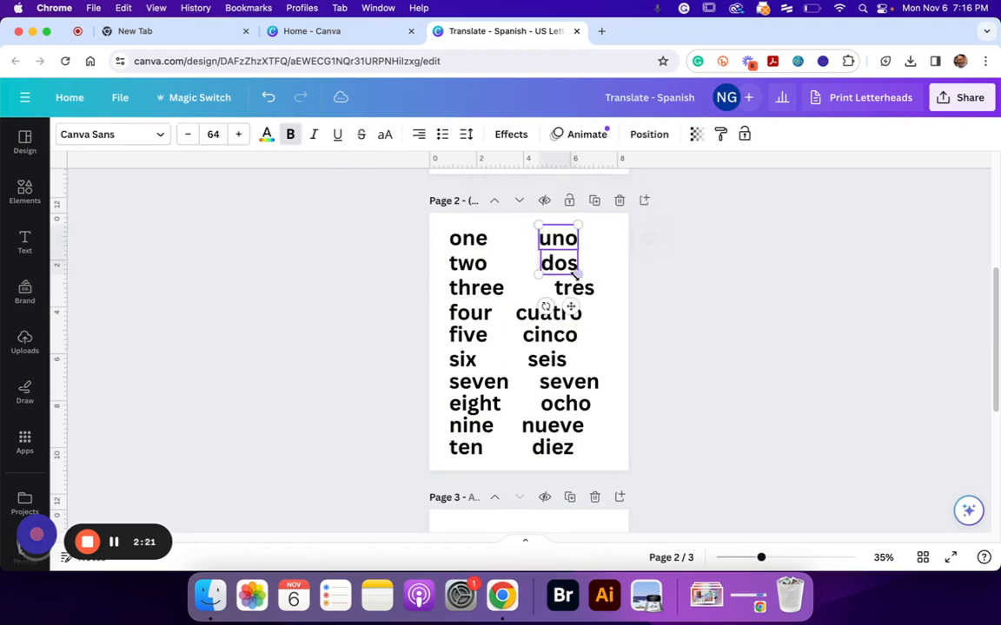
shift+click(576, 293)
shift+click(563, 316)
shift+click(554, 340)
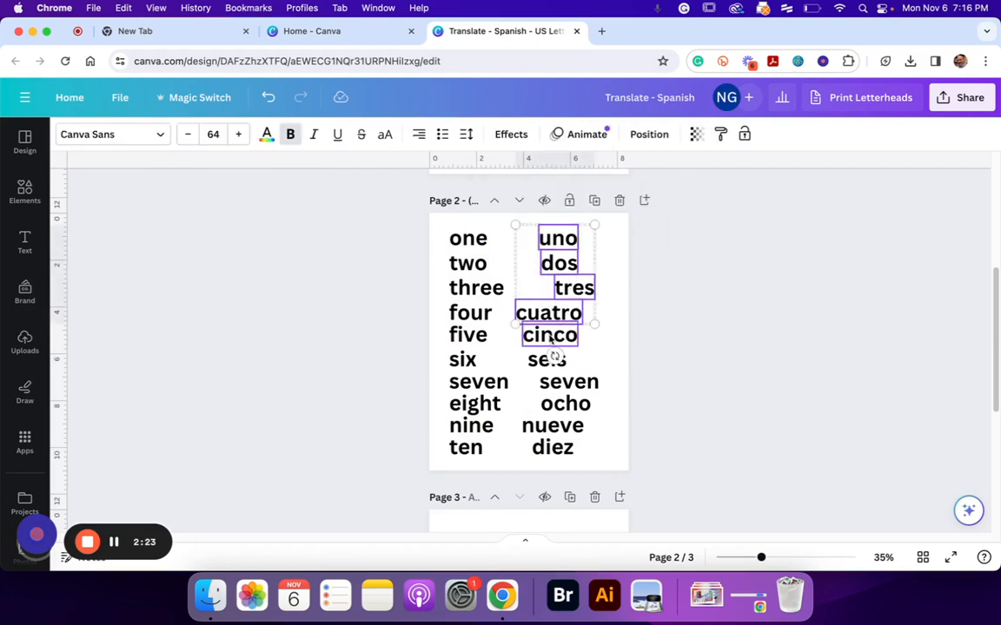
shift+click(536, 355)
shift+click(574, 383)
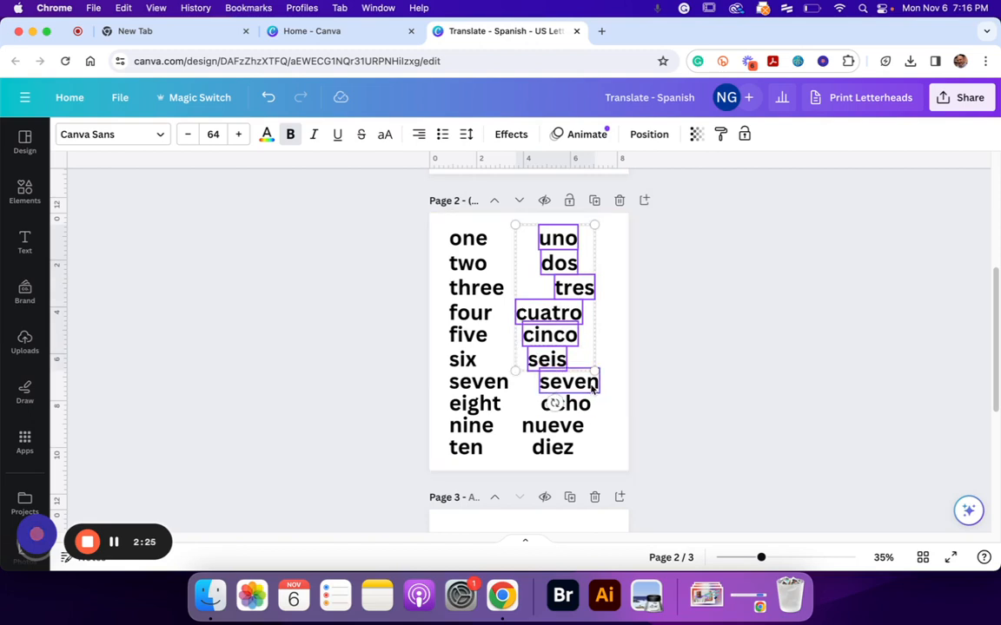
shift+click(589, 403)
shift+click(563, 426)
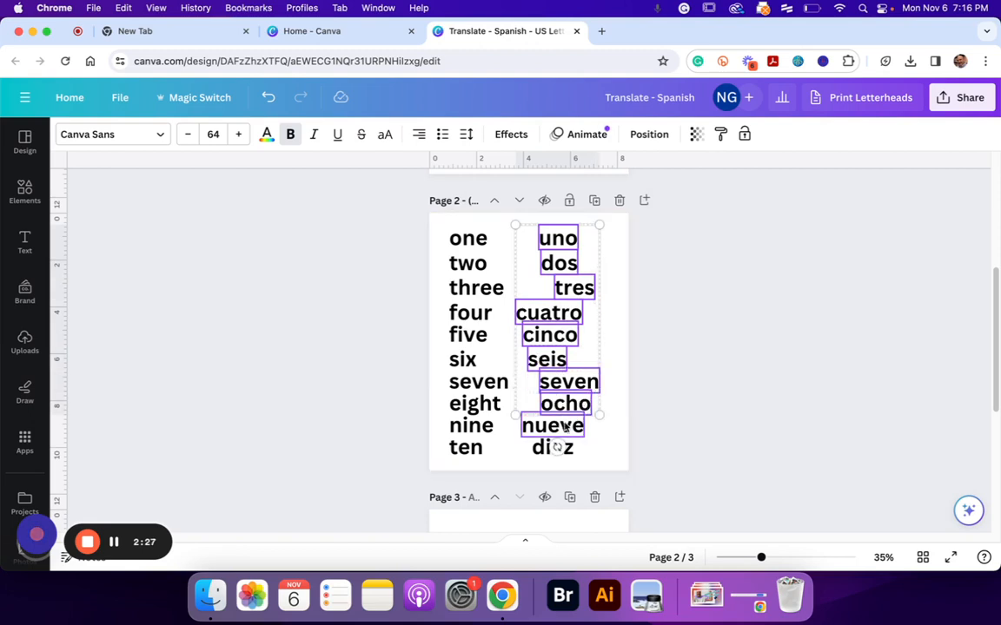
shift+click(563, 445)
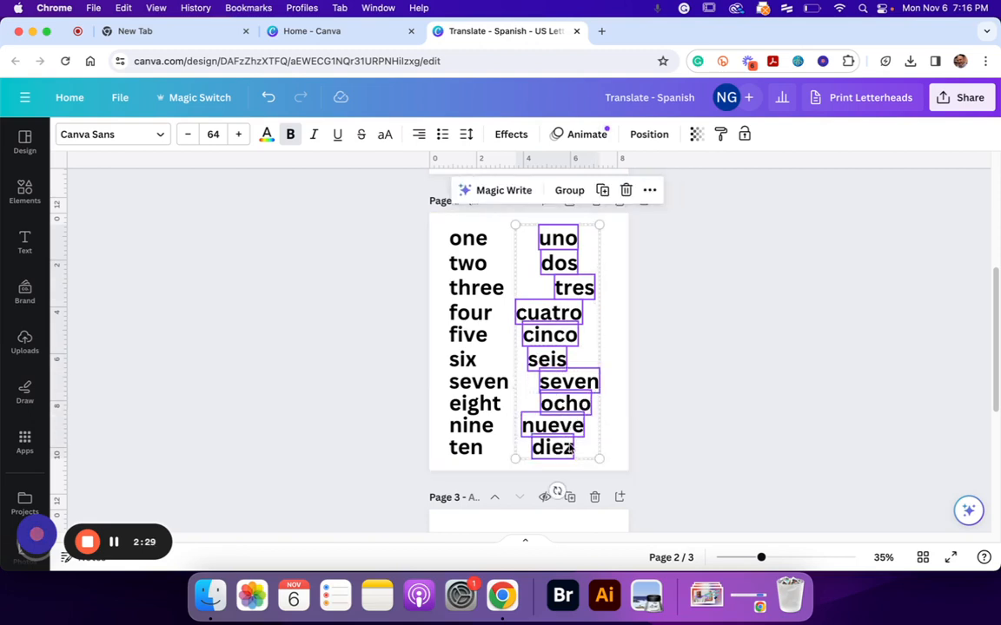
click(649, 136)
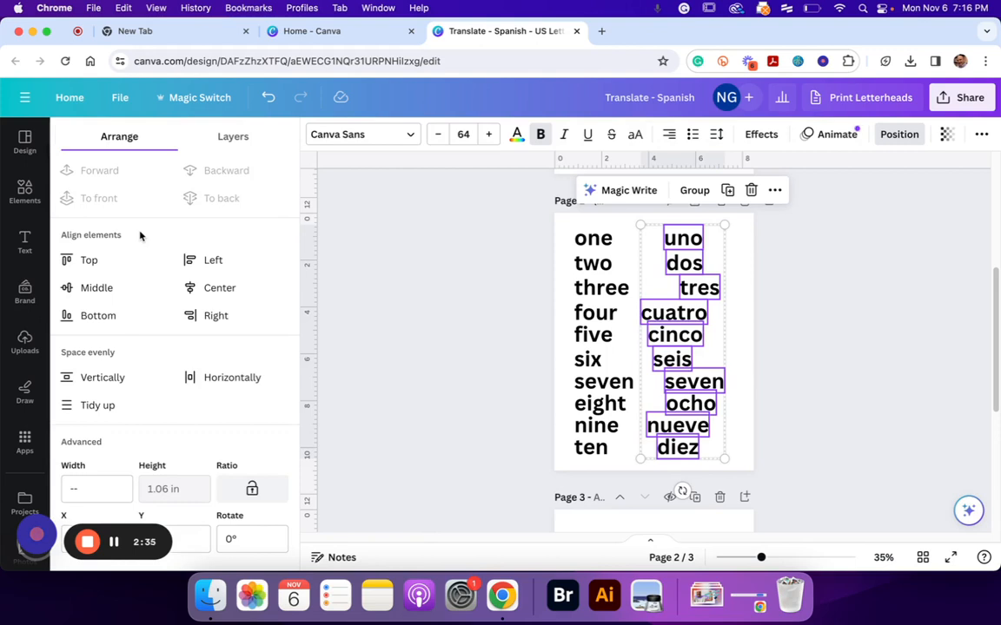
click(215, 262)
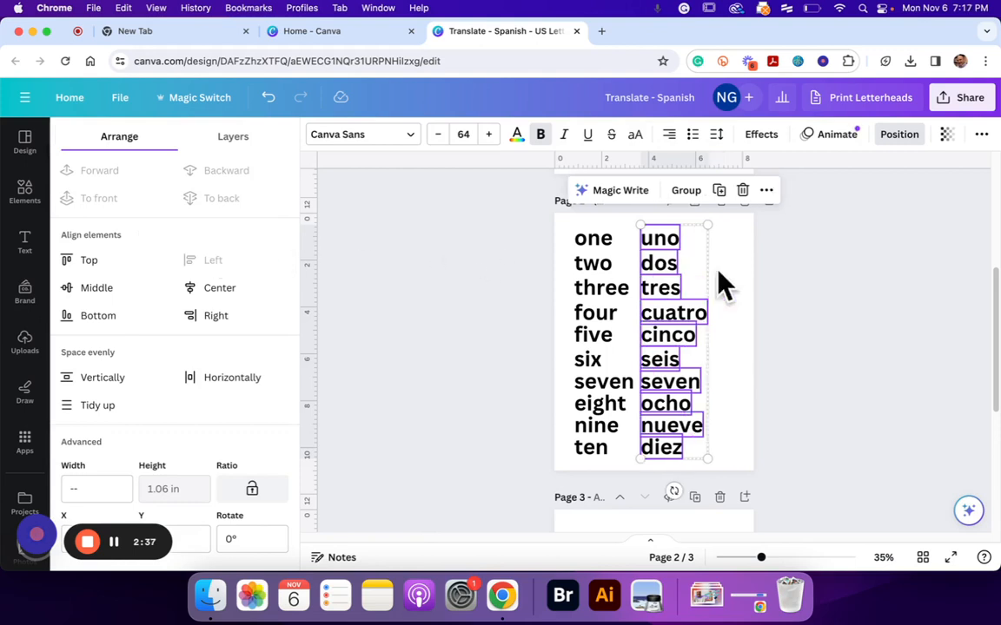
drag(655, 236, 684, 236)
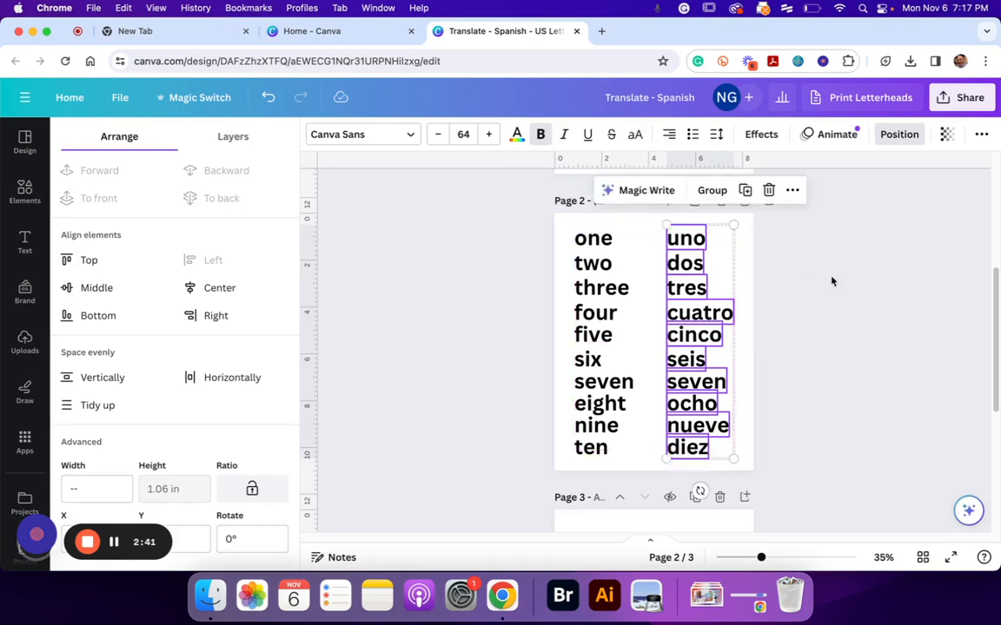
Step: Compare the original English page 1 with the translated page 2, selecting all the text on each
scroll(769, 300, down, 5)
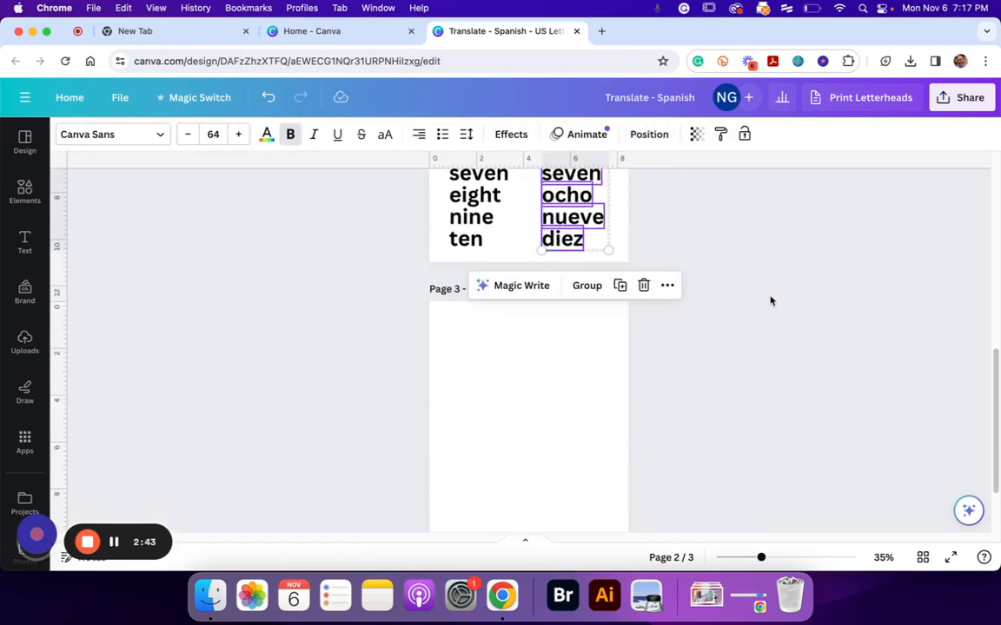
scroll(771, 300, down, 2)
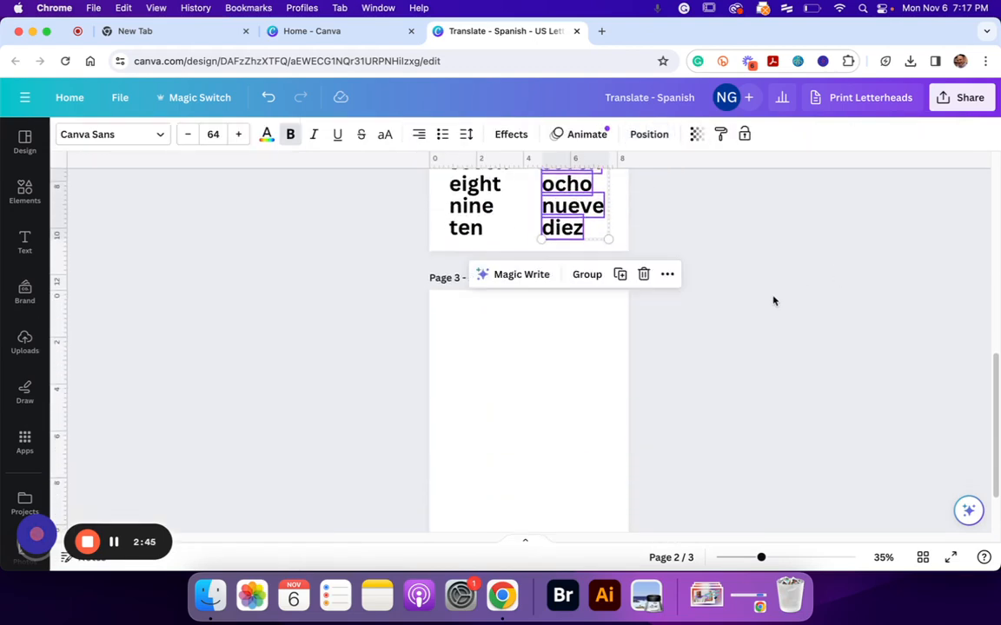
scroll(773, 301, up, 8)
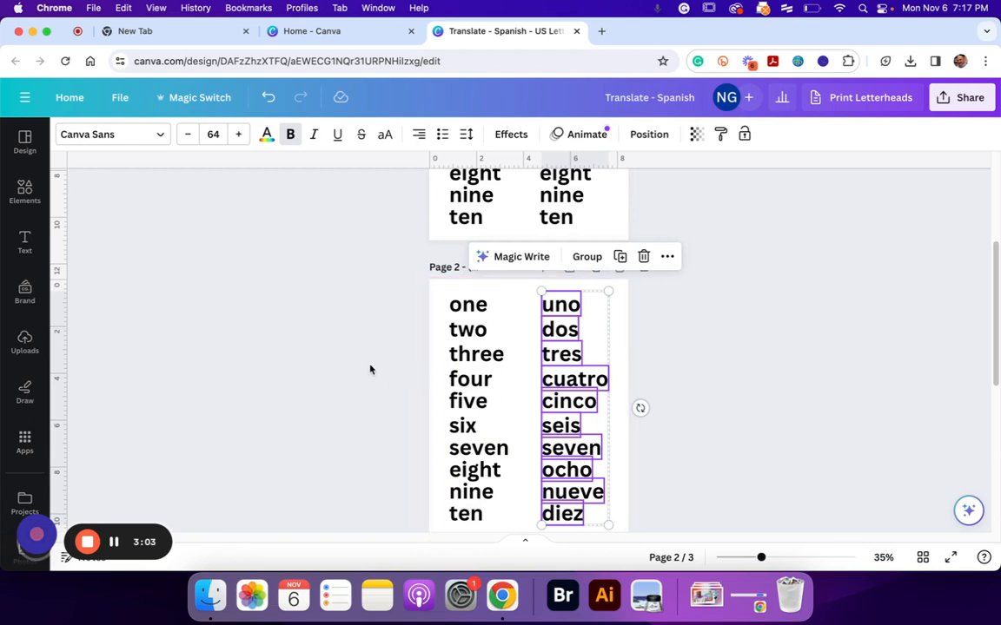
scroll(369, 370, down, 2)
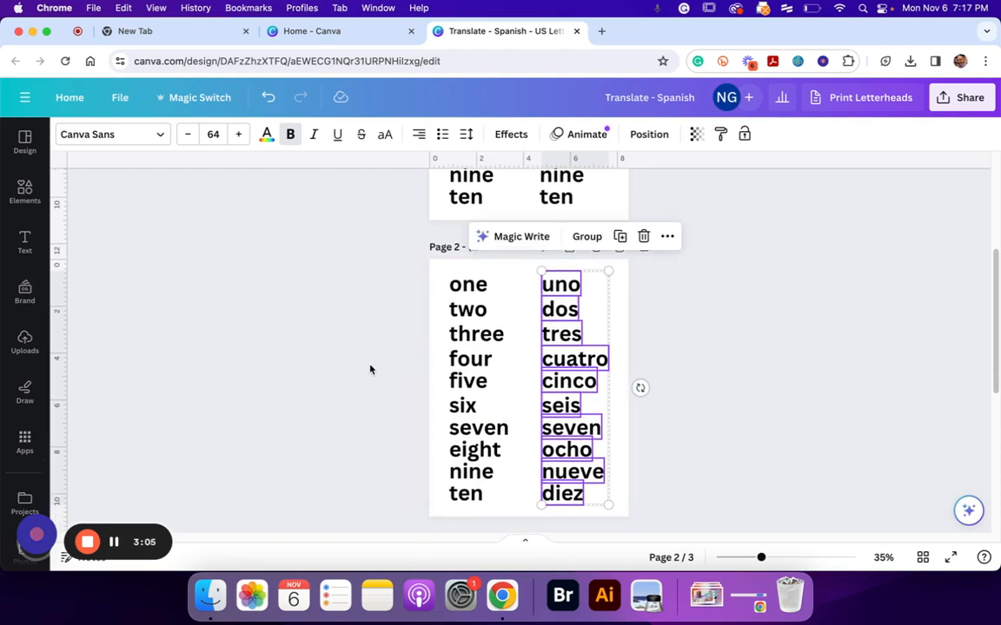
scroll(369, 370, up, 6)
key(super+a)
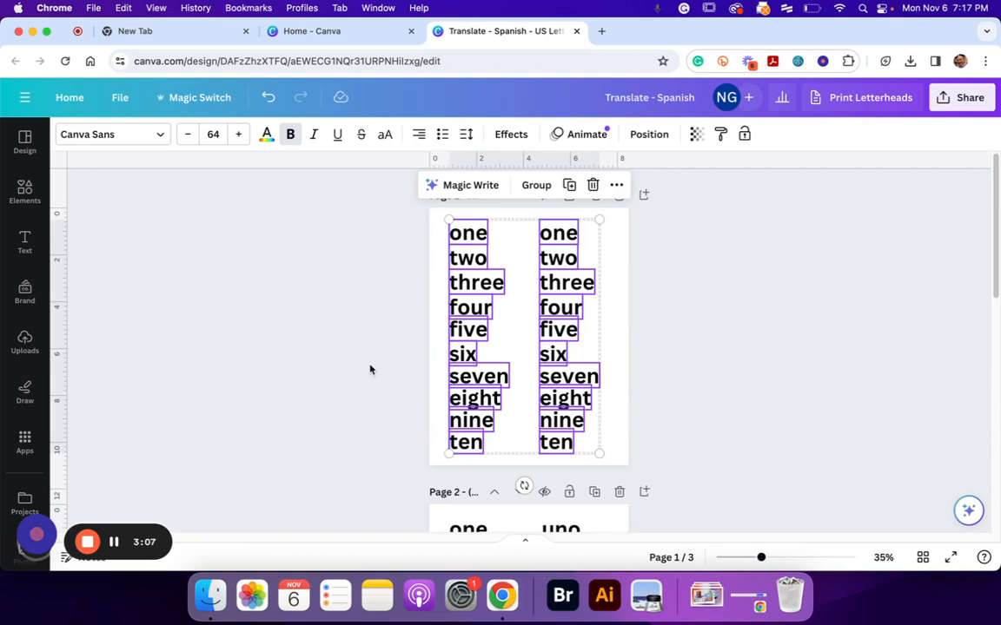
scroll(370, 370, down, 1)
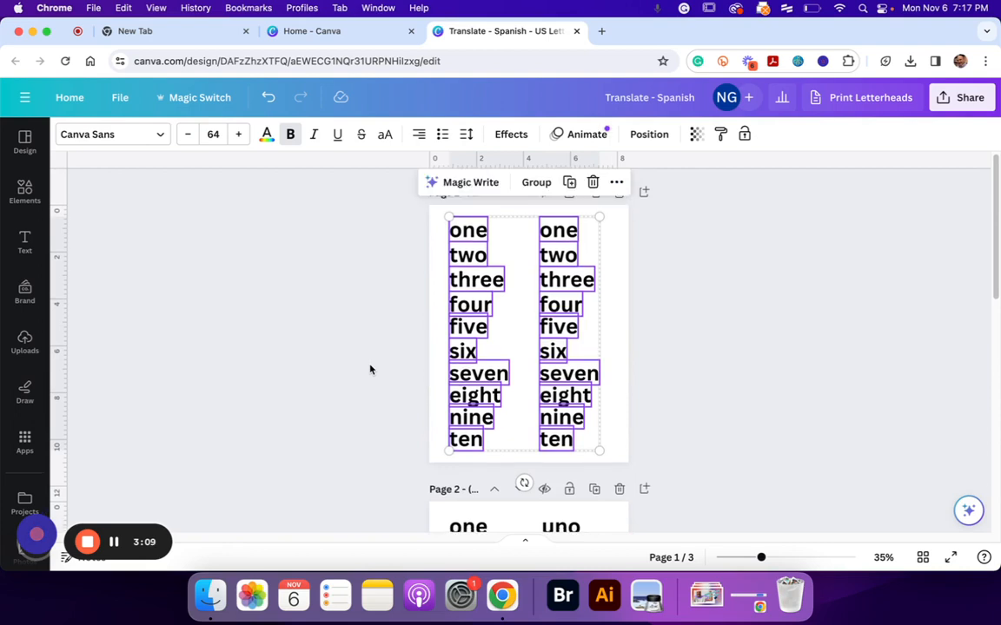
scroll(369, 370, down, 10)
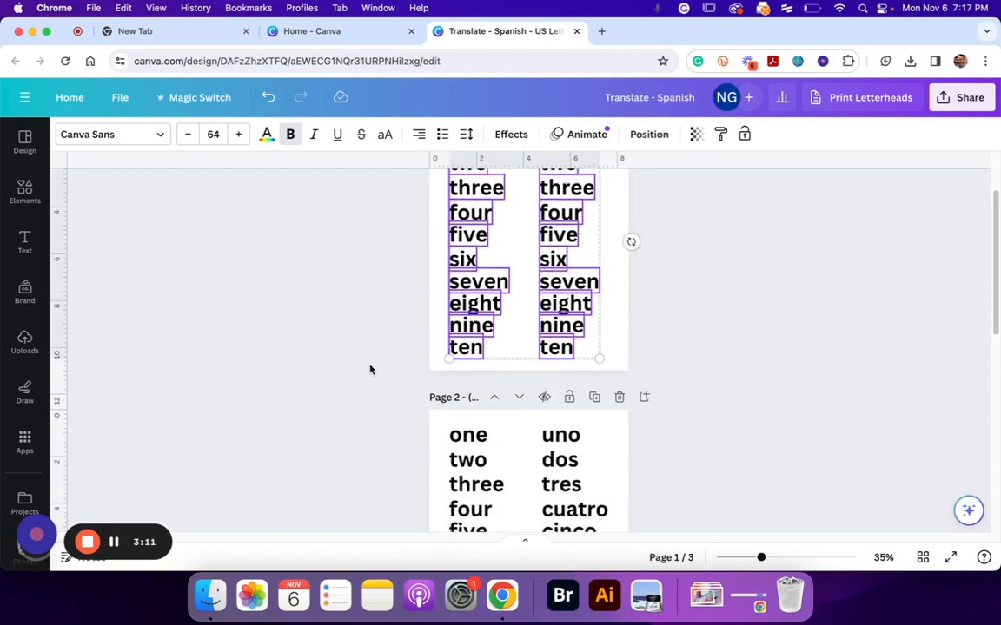
key(super+a)
scroll(369, 370, down, 1)
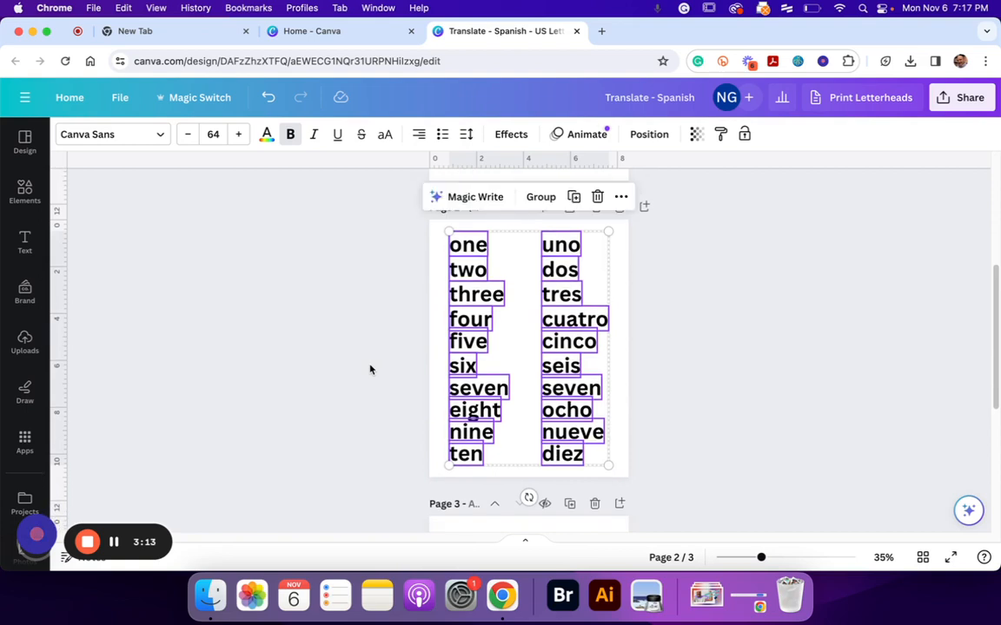